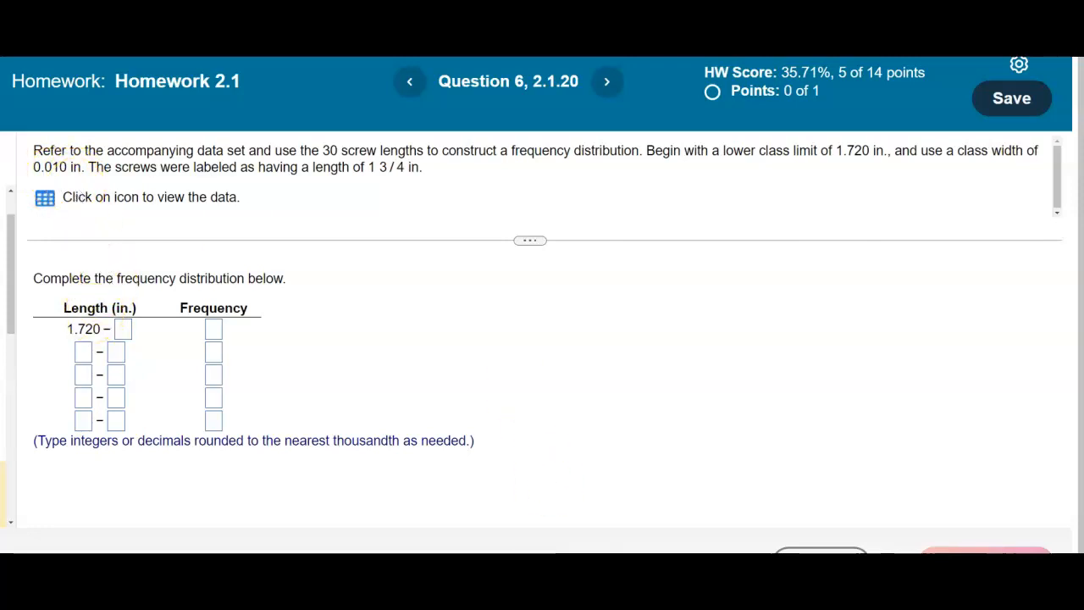
# Switch to the TI-84 calculator, turn it on and compute 1.720+.010 for the second lower class limit
pyautogui.hotkey('alt', 'Tab')
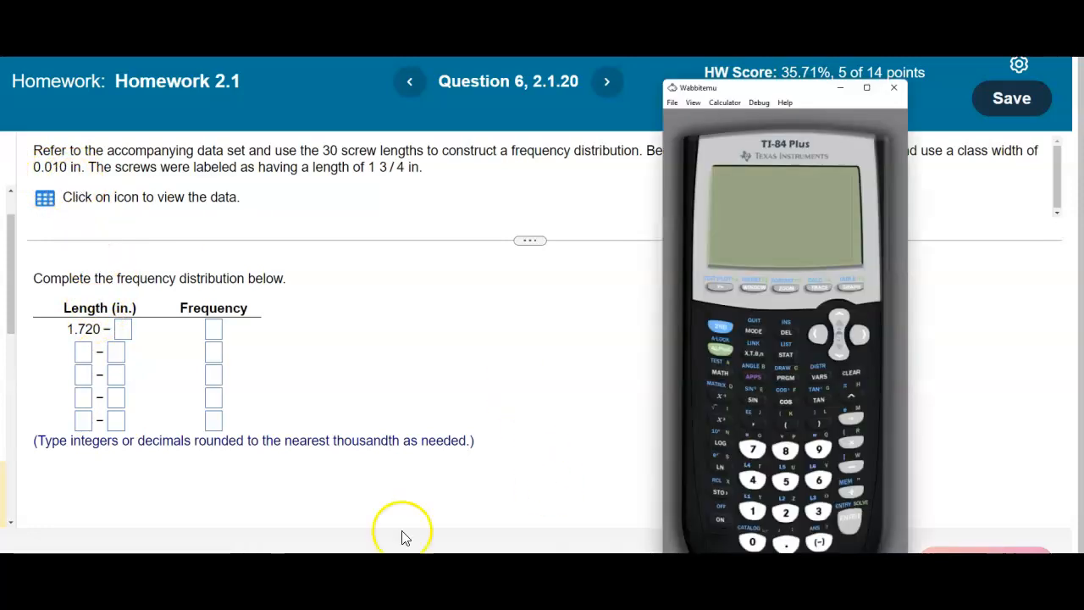
pyautogui.click(715, 524)
pyautogui.click(851, 374)
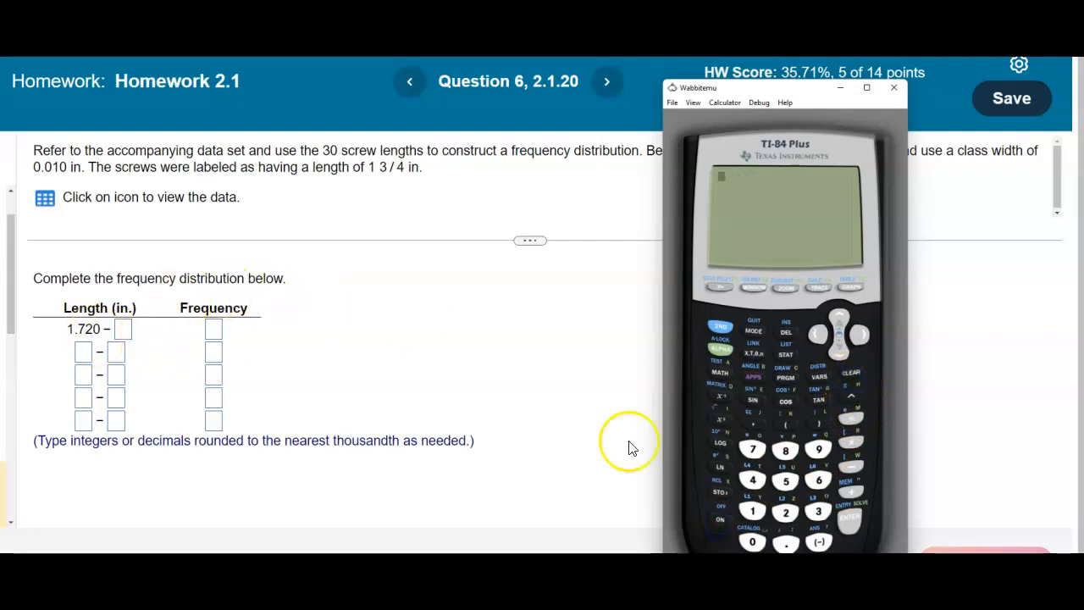
pyautogui.click(751, 512)
pyautogui.click(785, 542)
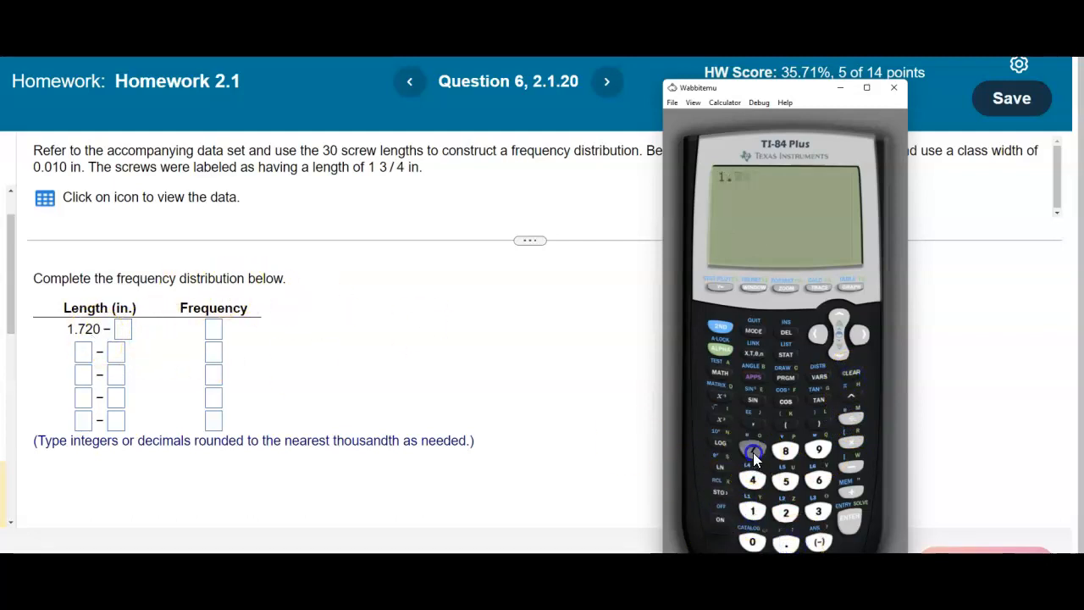
pyautogui.click(855, 491)
pyautogui.click(849, 516)
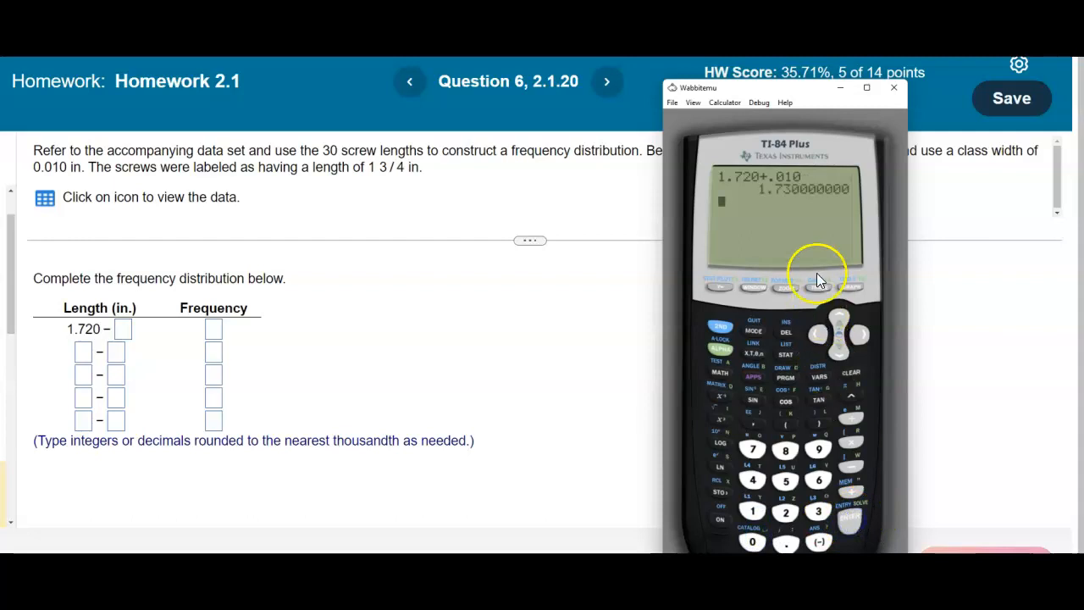
# Enter 1.730 and 1.740 as the lower limits of the second and third classes in the homework table
pyautogui.click(85, 352)
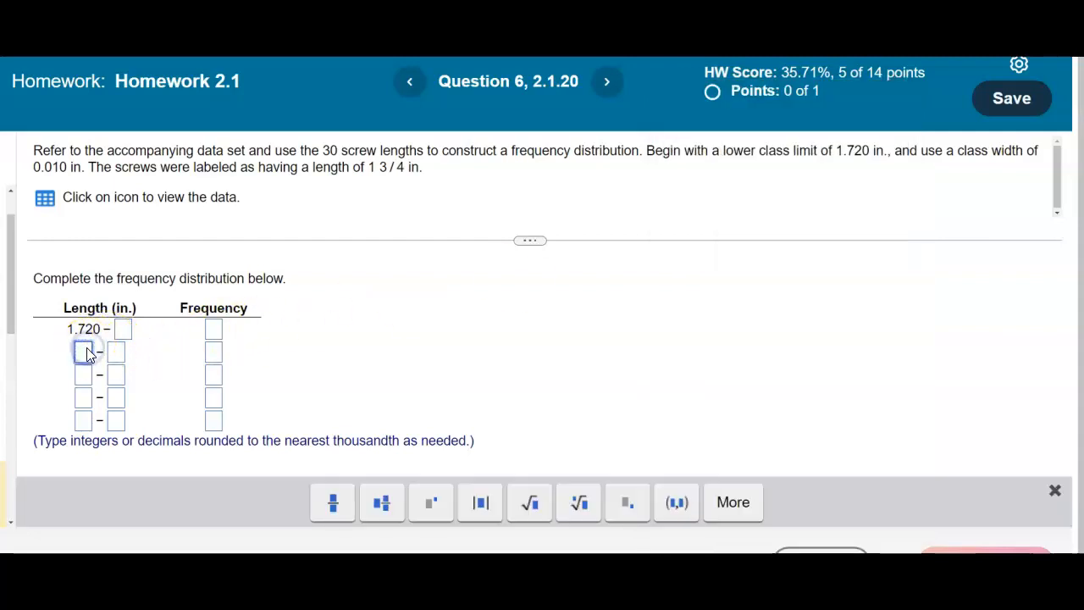
pyautogui.write('1.730')
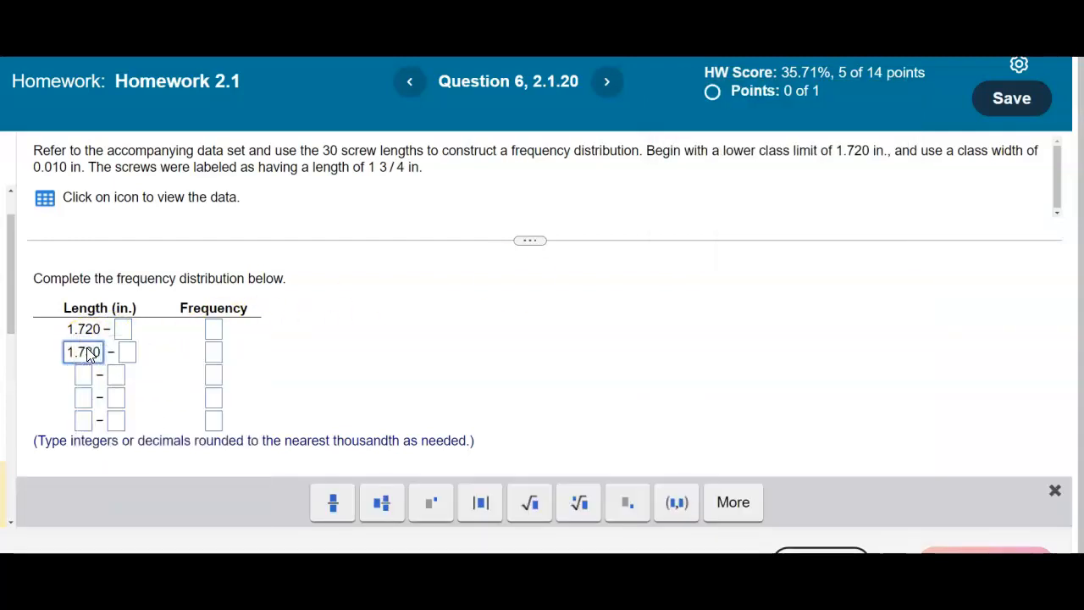
pyautogui.click(88, 377)
pyautogui.click(89, 363)
pyautogui.click(92, 363)
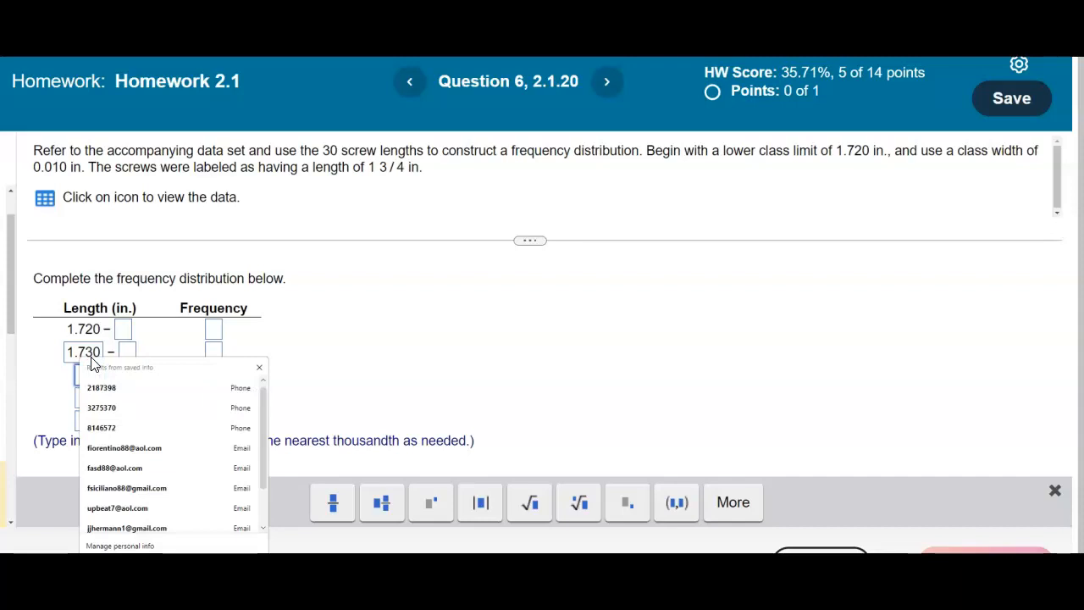
pyautogui.click(88, 378)
pyautogui.write('1.740')
pyautogui.click(88, 383)
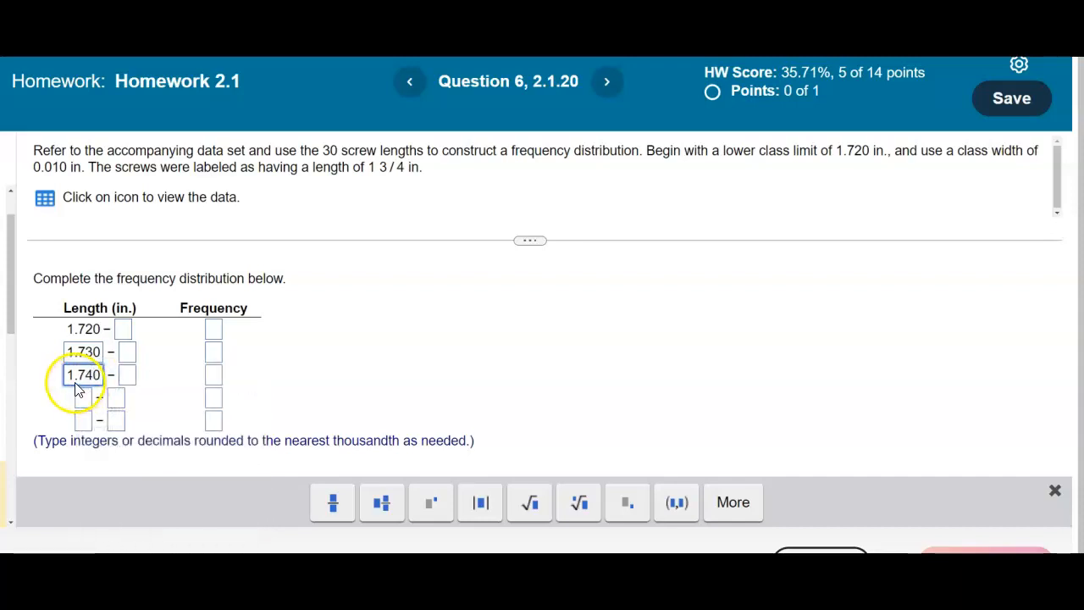
# Enter 1.750 and 1.760 as the lower limits of the fourth and fifth classes
pyautogui.click(82, 397)
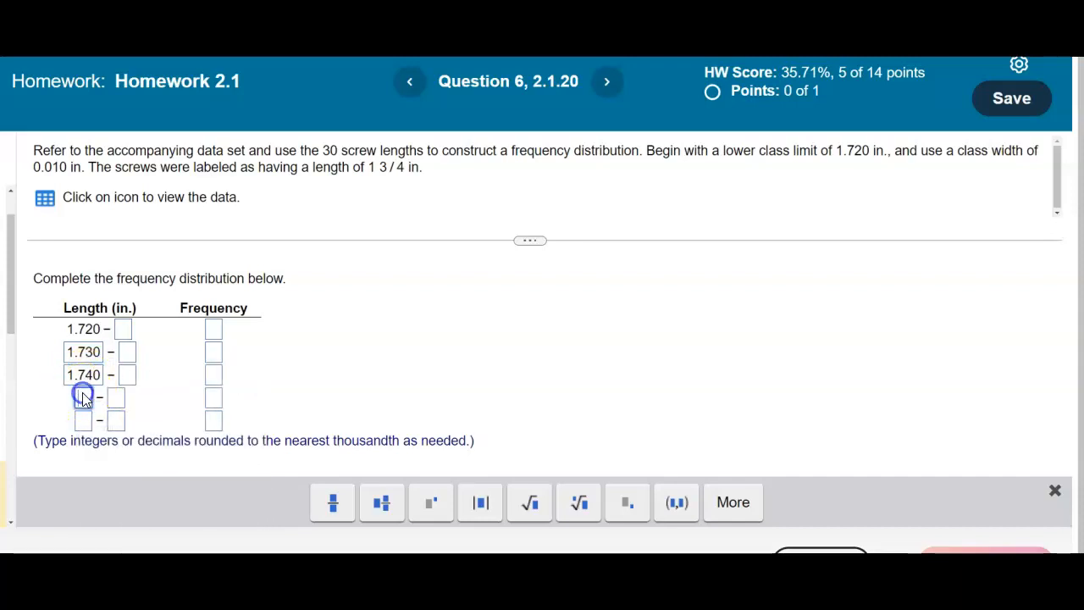
pyautogui.write('1')
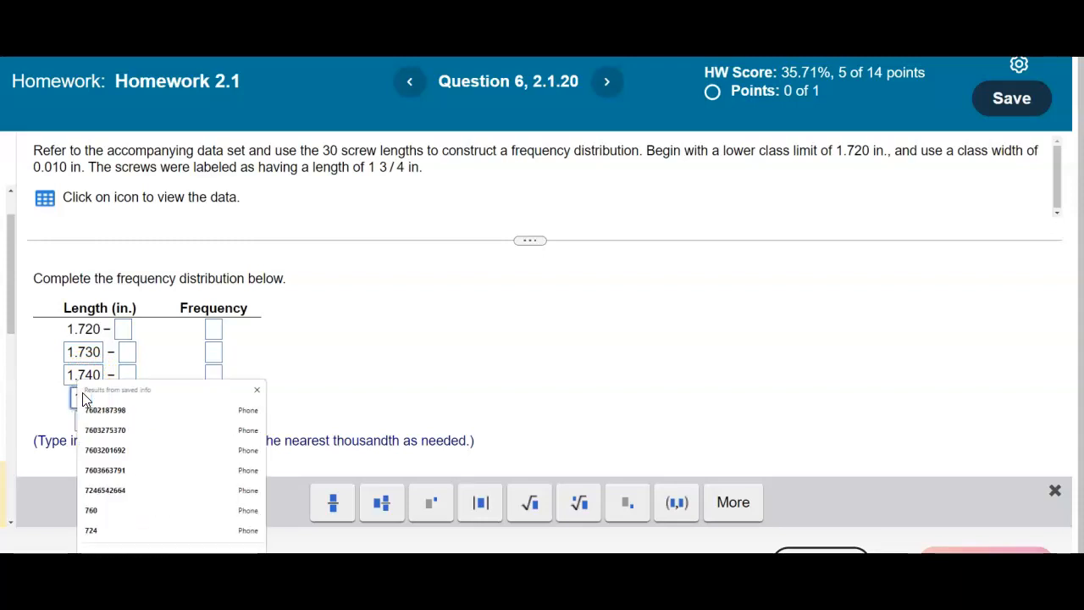
pyautogui.write('.750')
pyautogui.click(88, 420)
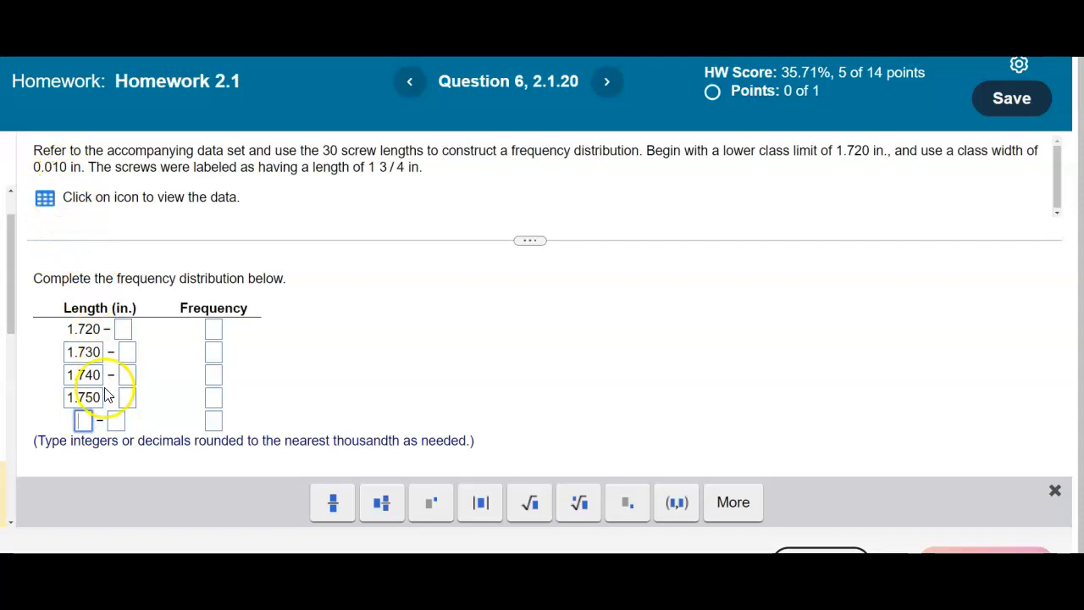
pyautogui.press('Down')
pyautogui.write('1.760')
pyautogui.click(384, 370)
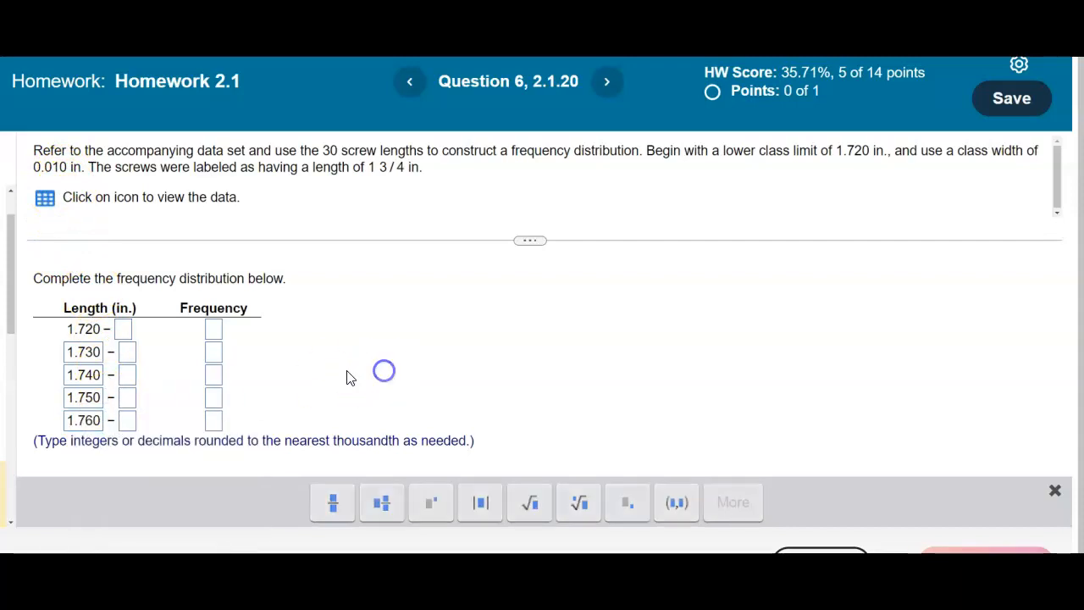
# Enter 1.729 and 1.739 as the upper limits of the first and second classes
pyautogui.click(122, 337)
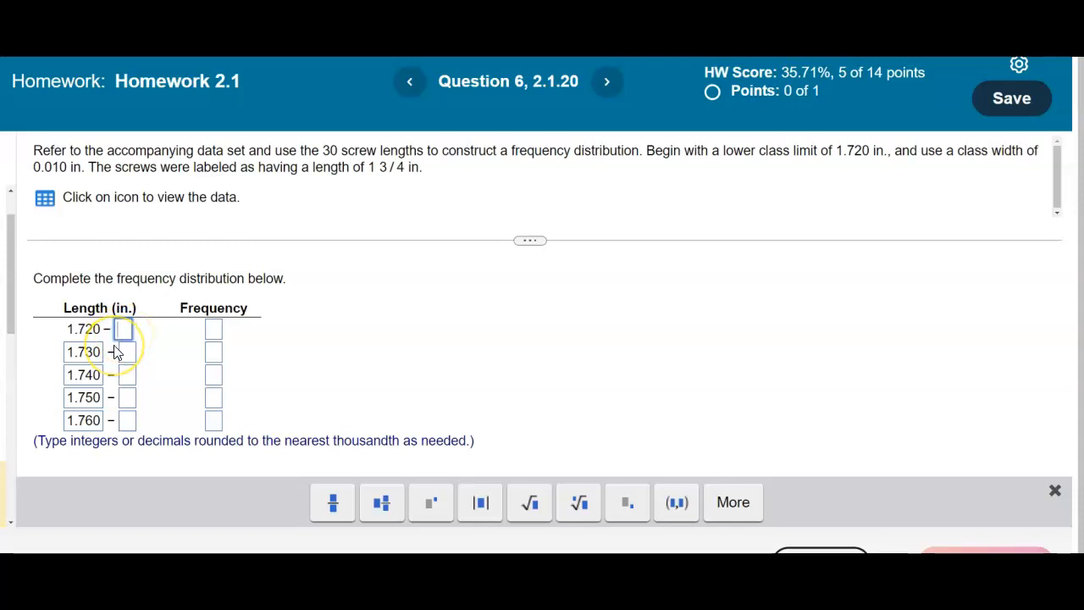
pyautogui.write('1.729')
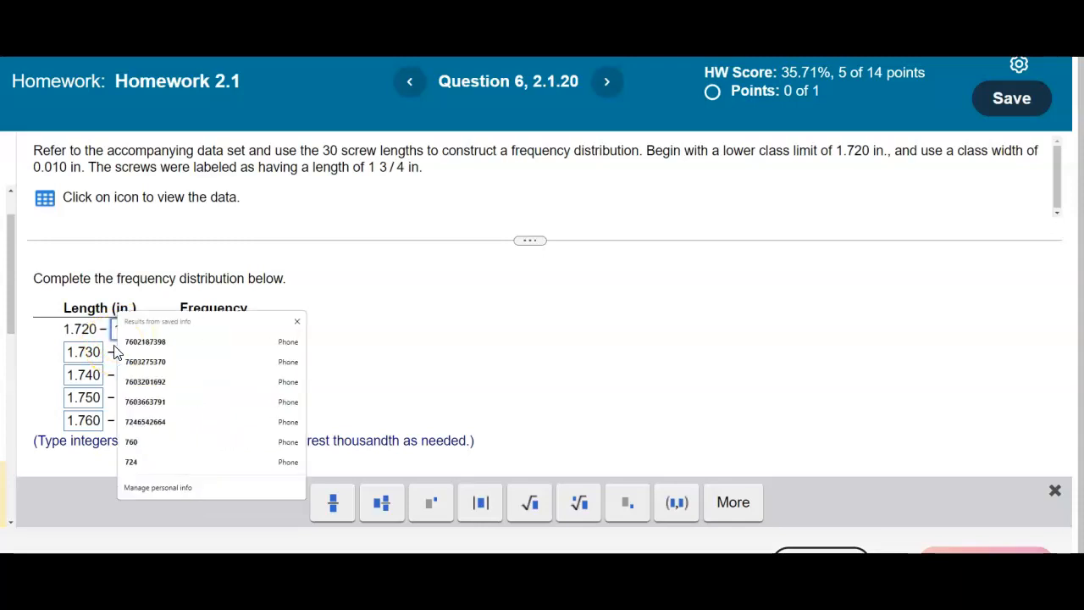
pyautogui.click(469, 362)
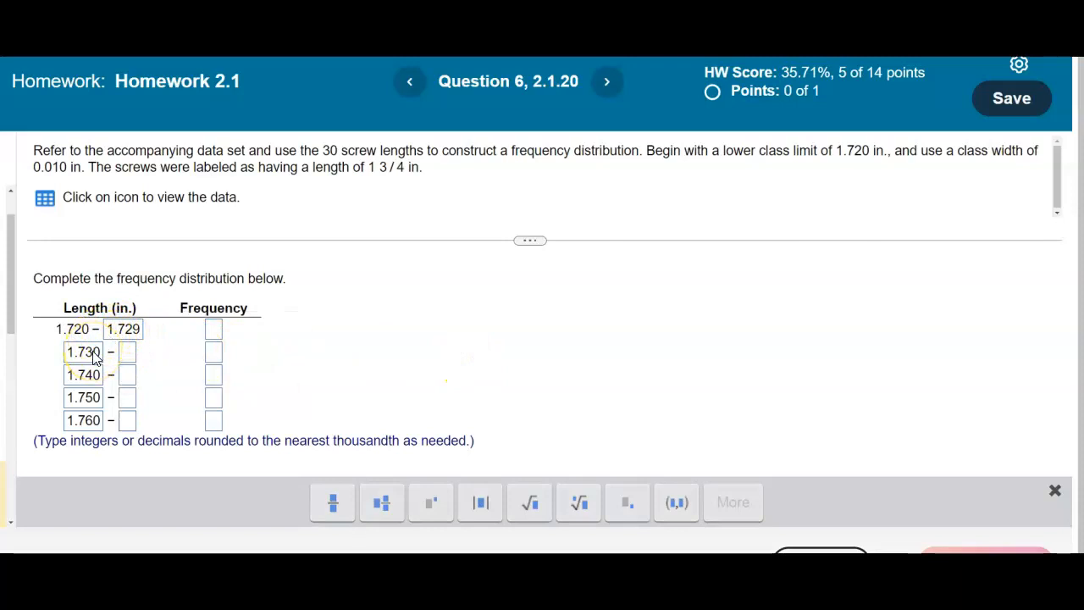
pyautogui.click(127, 359)
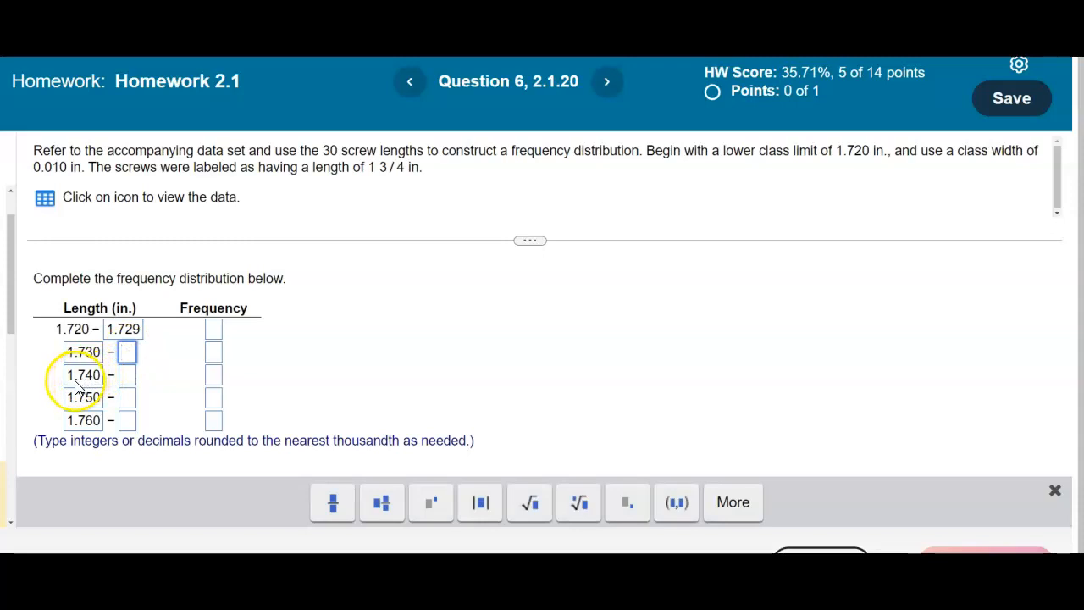
pyautogui.click(131, 359)
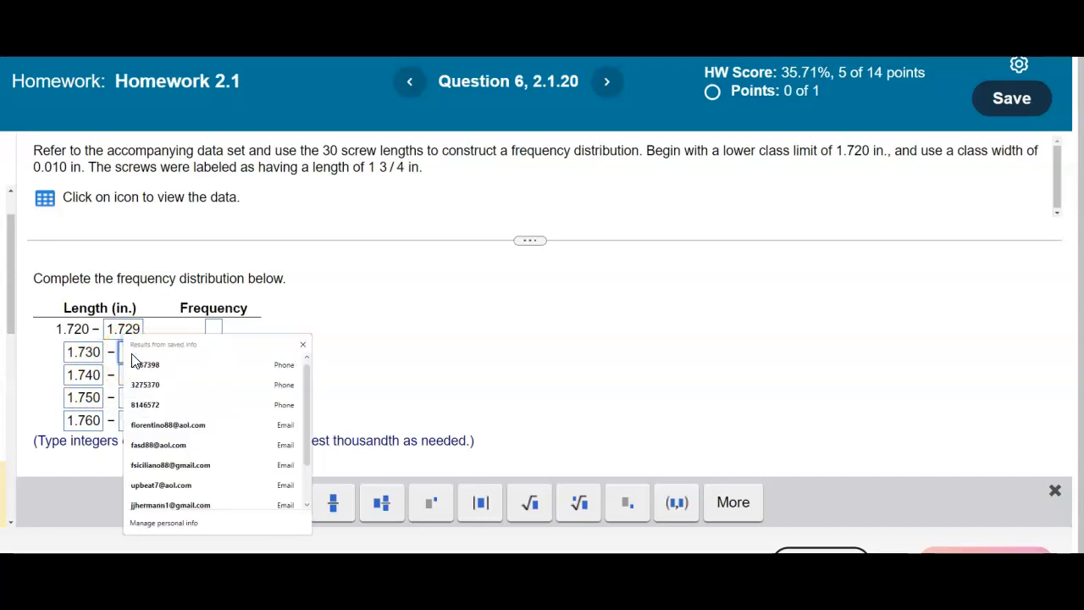
pyautogui.write('1.390')
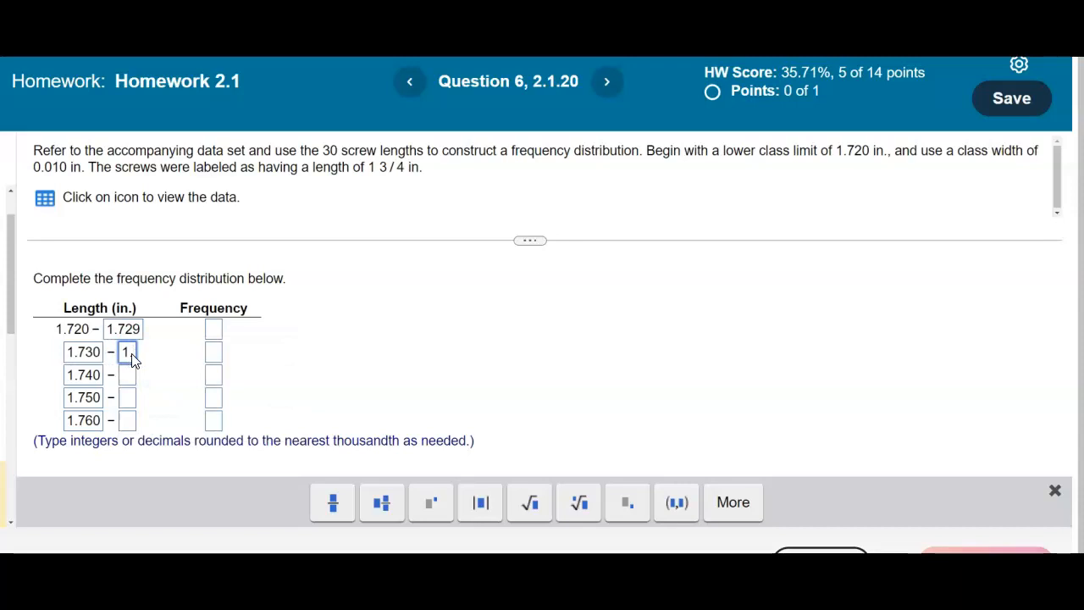
pyautogui.click(131, 359)
pyautogui.write('92')
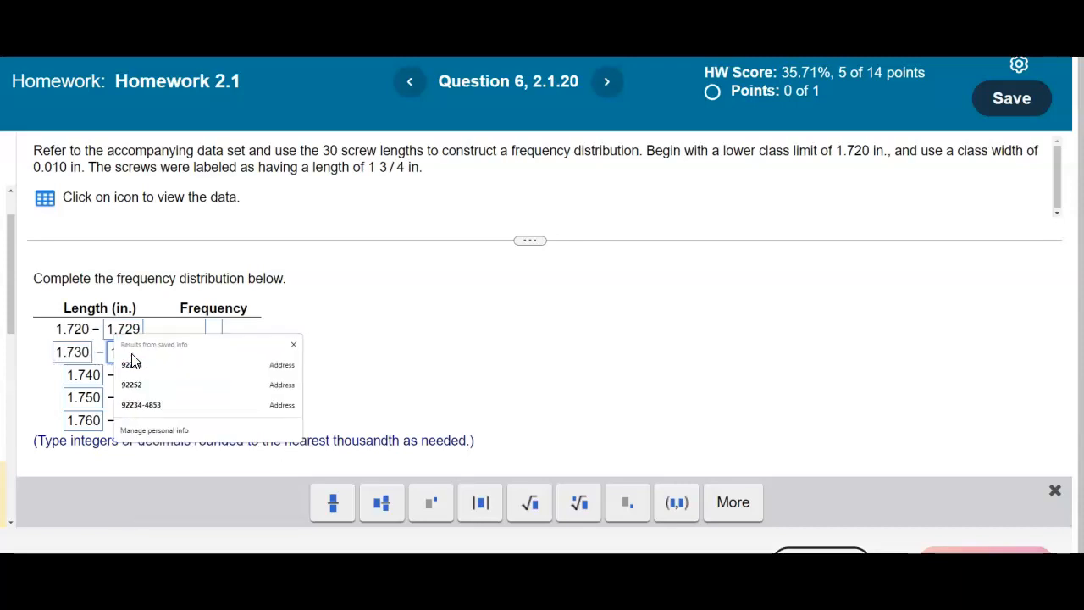
pyautogui.click(389, 307)
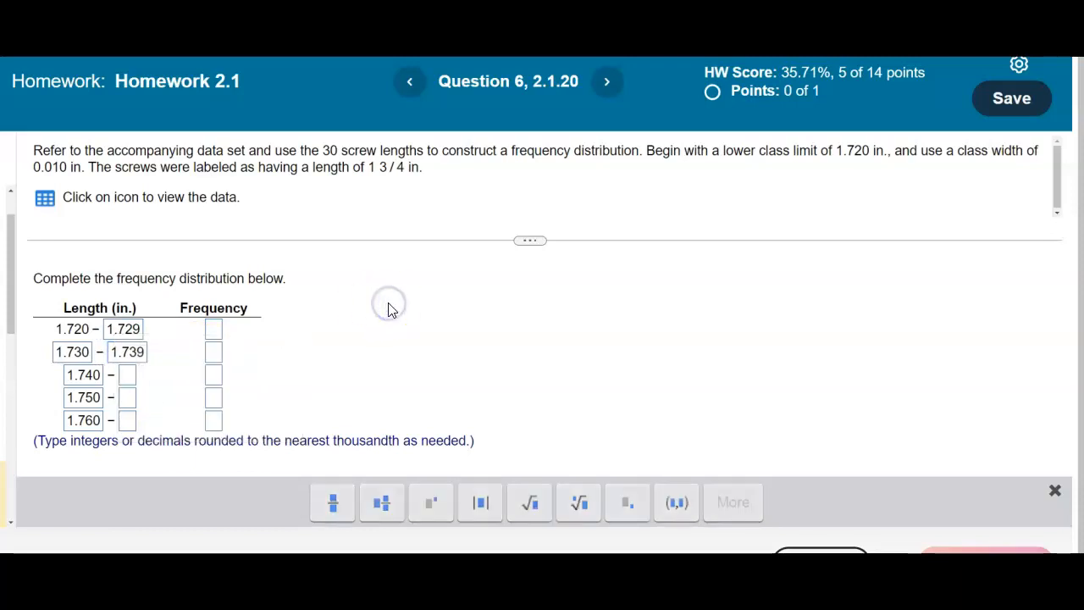
# Enter 1.749 and 1.759 as the upper limits of the third and fourth classes
pyautogui.click(127, 374)
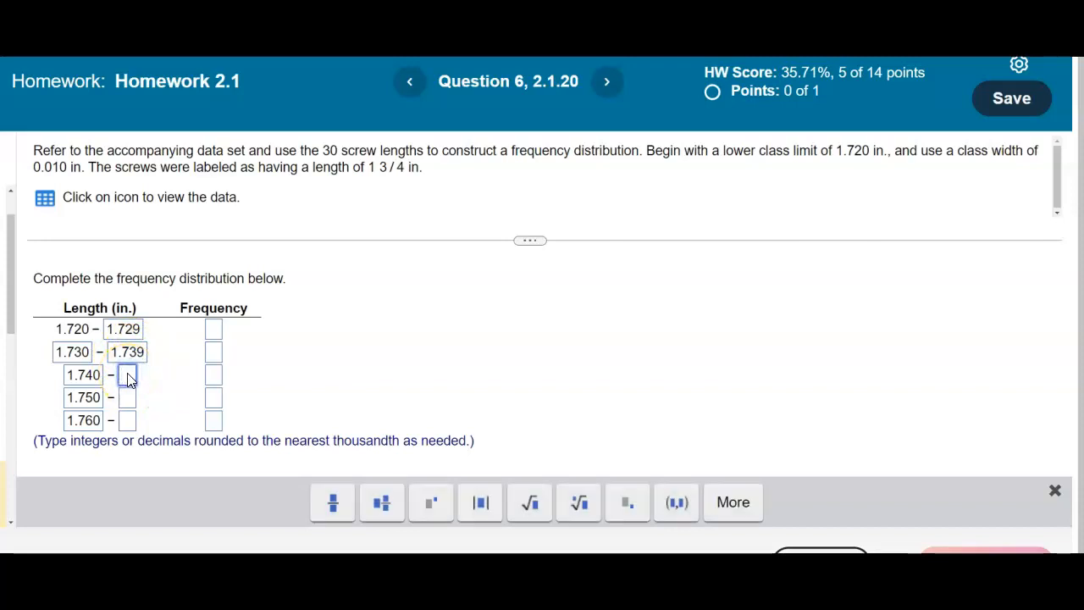
pyautogui.write('1.749')
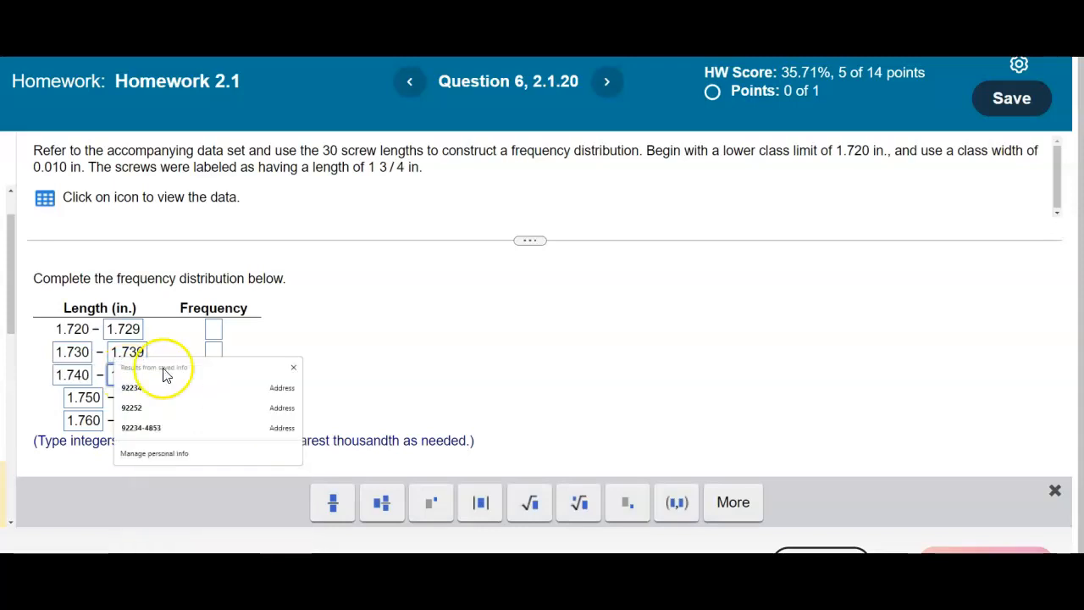
pyautogui.click(562, 300)
pyautogui.click(129, 397)
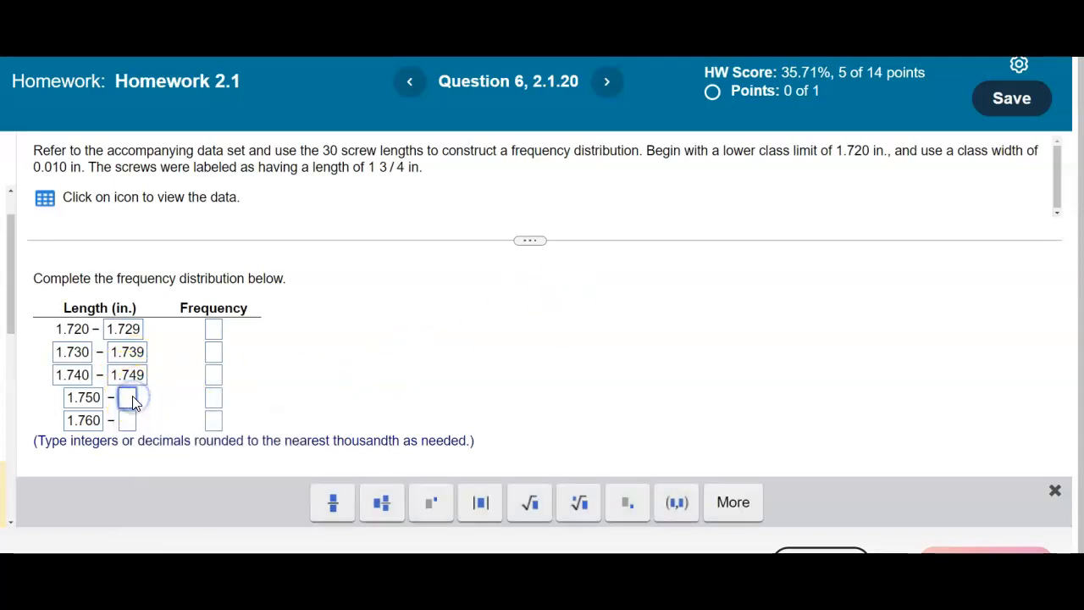
pyautogui.write('1')
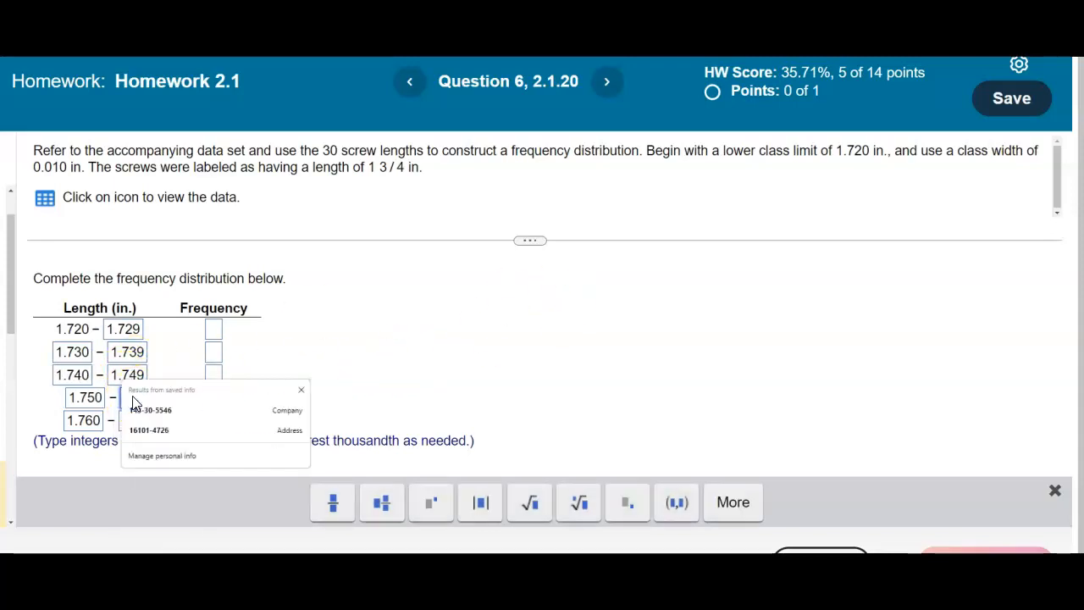
pyautogui.write('.759')
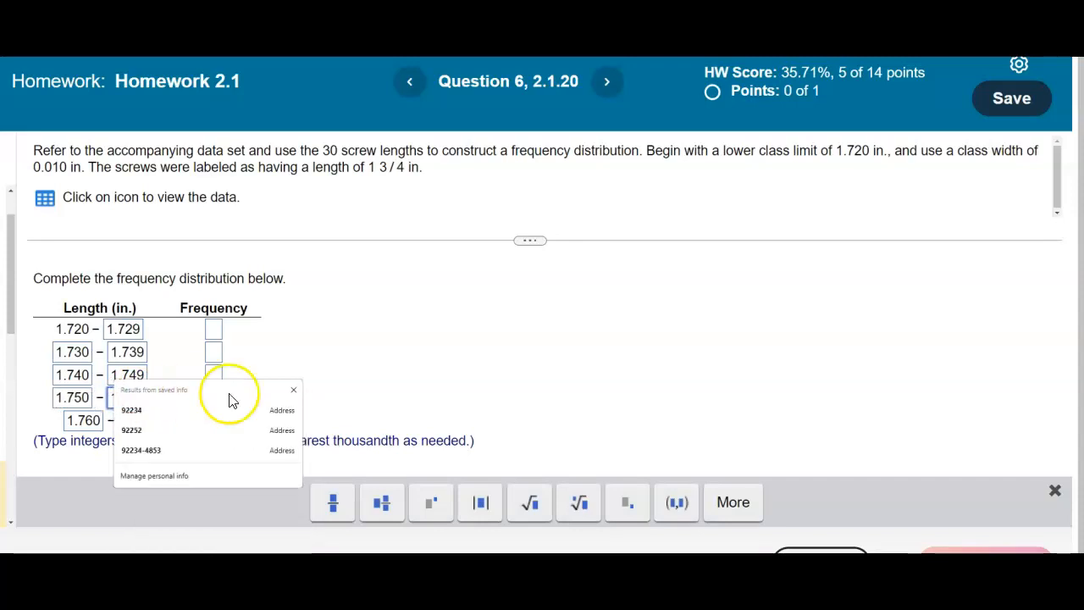
pyautogui.click(486, 365)
# Enter 1.769 as the upper limit of the fifth class
pyautogui.click(125, 422)
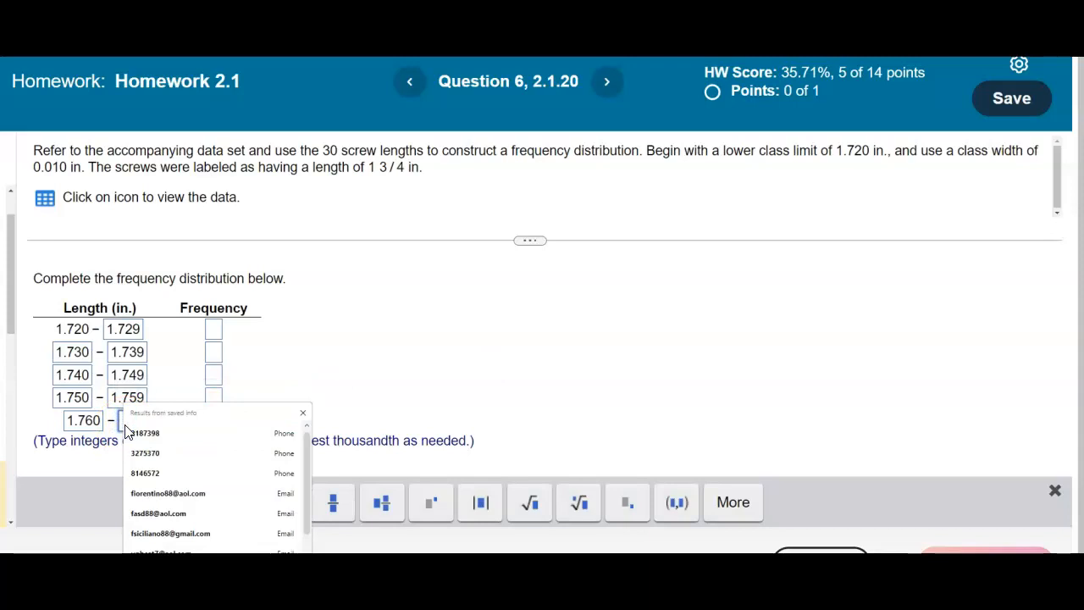
pyautogui.write('1.769')
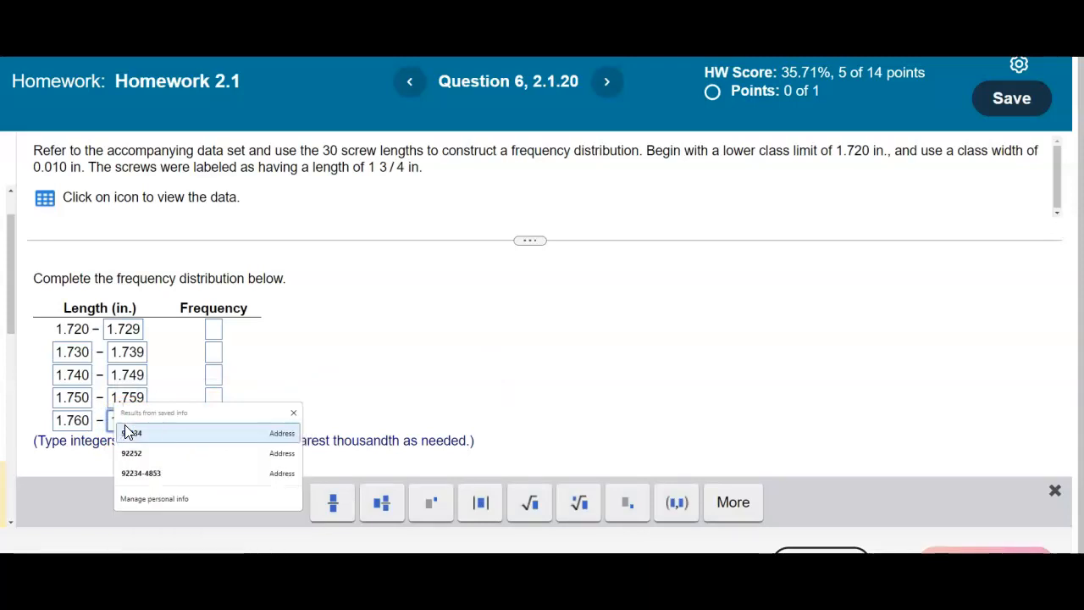
pyautogui.click(436, 364)
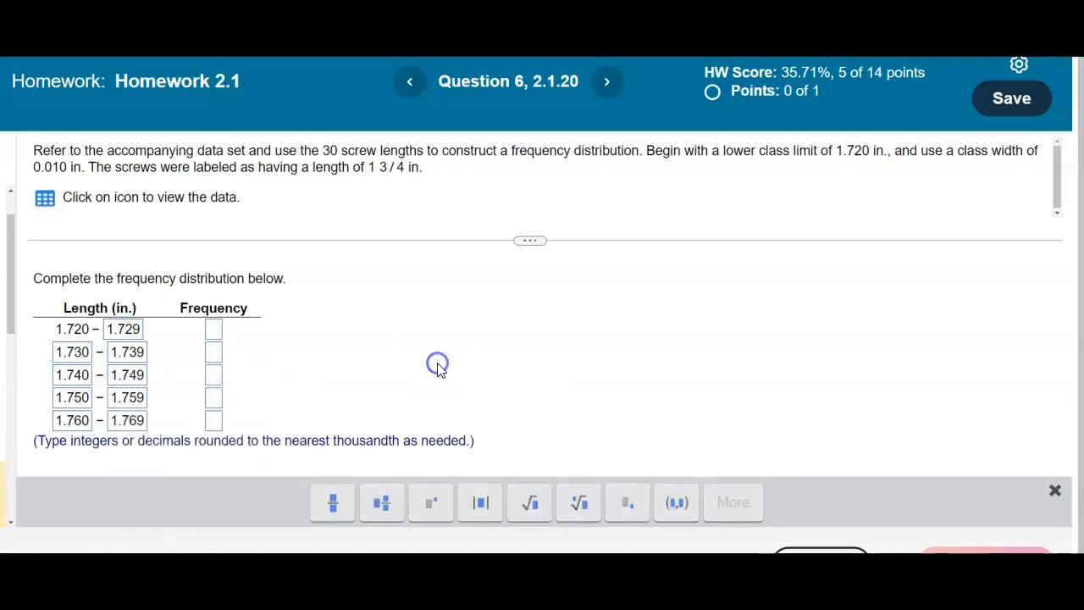
pyautogui.click(140, 329)
pyautogui.click(568, 382)
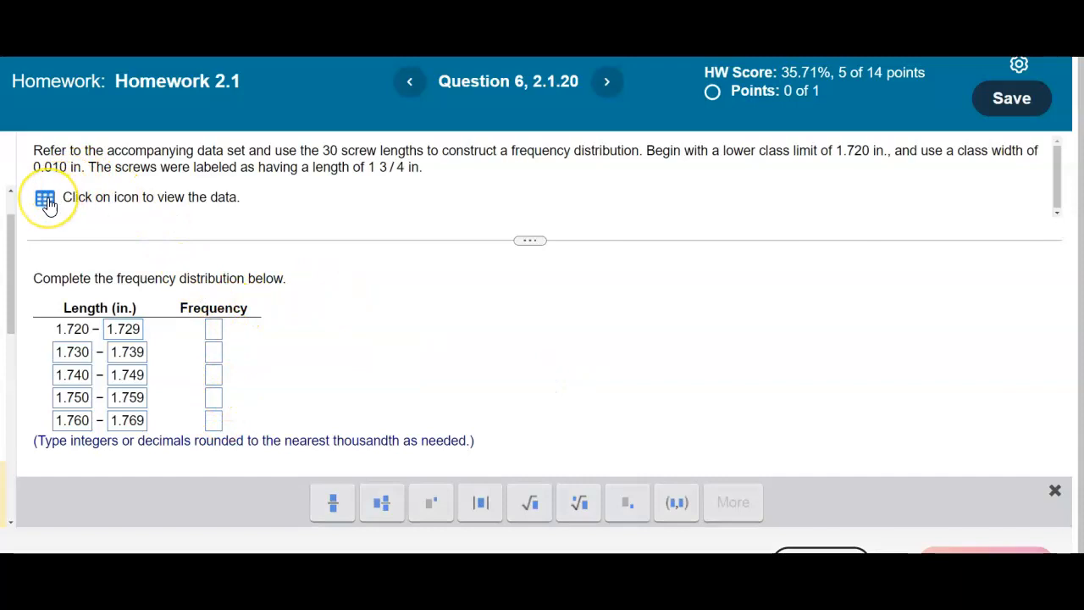
# View the screw length data table, move it clear of the frequency distribution, and open the data in StatCrunch
pyautogui.click(45, 199)
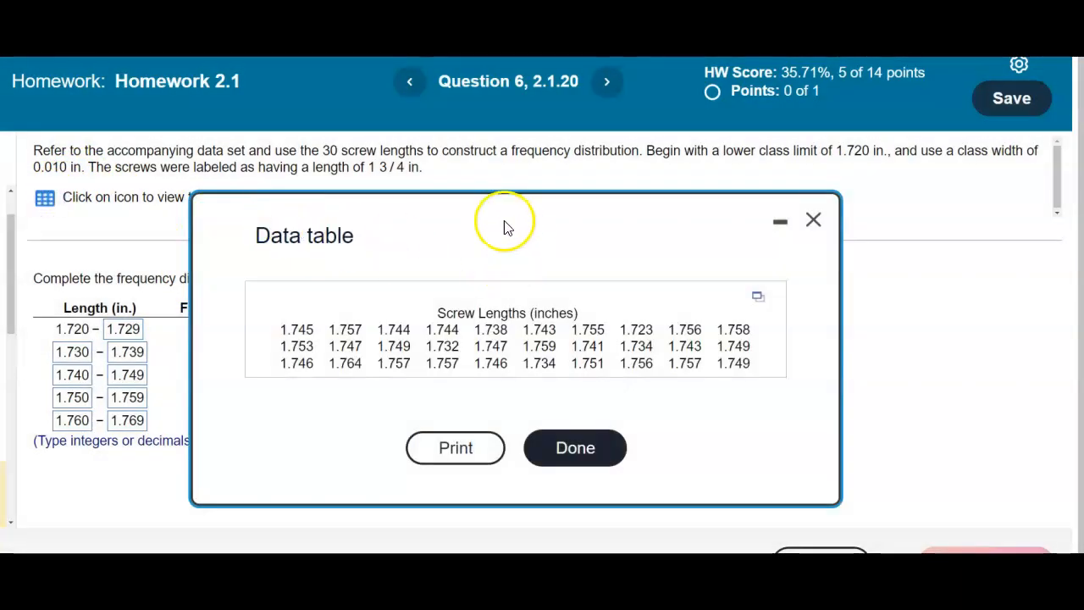
pyautogui.moveTo(507, 225); pyautogui.dragTo(678, 209)
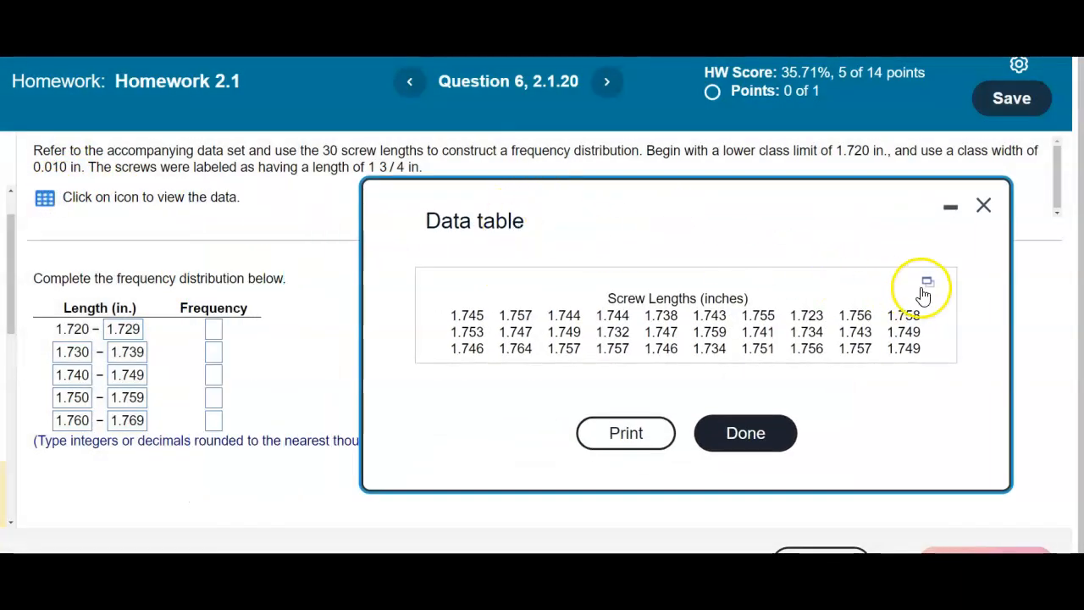
pyautogui.click(924, 285)
pyautogui.click(859, 313)
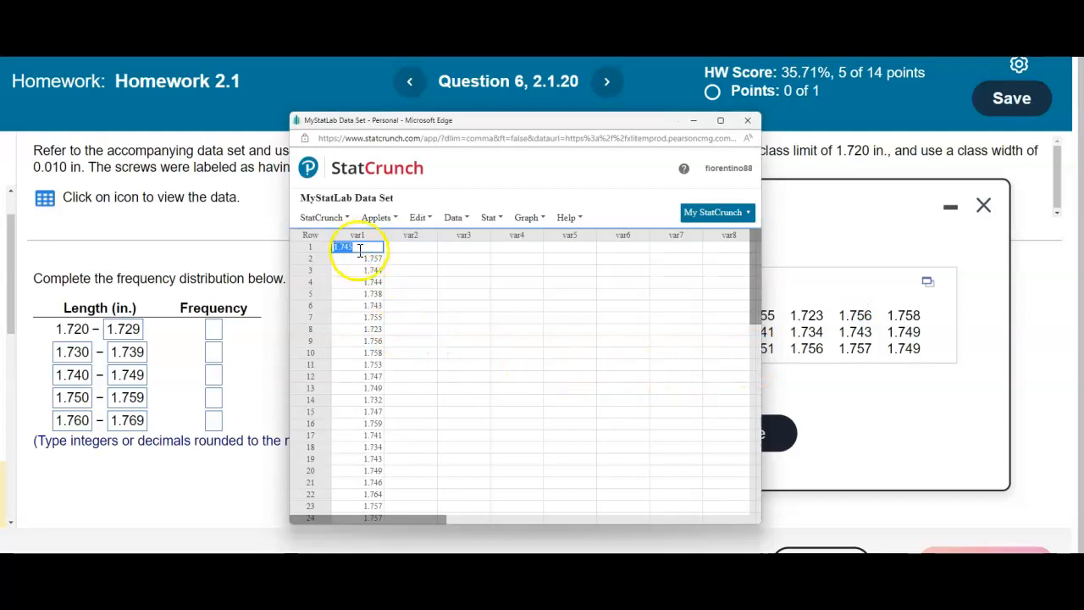
# Start a StatCrunch frequency table for the var1 column with Frequency as the only statistic
pyautogui.click(375, 217)
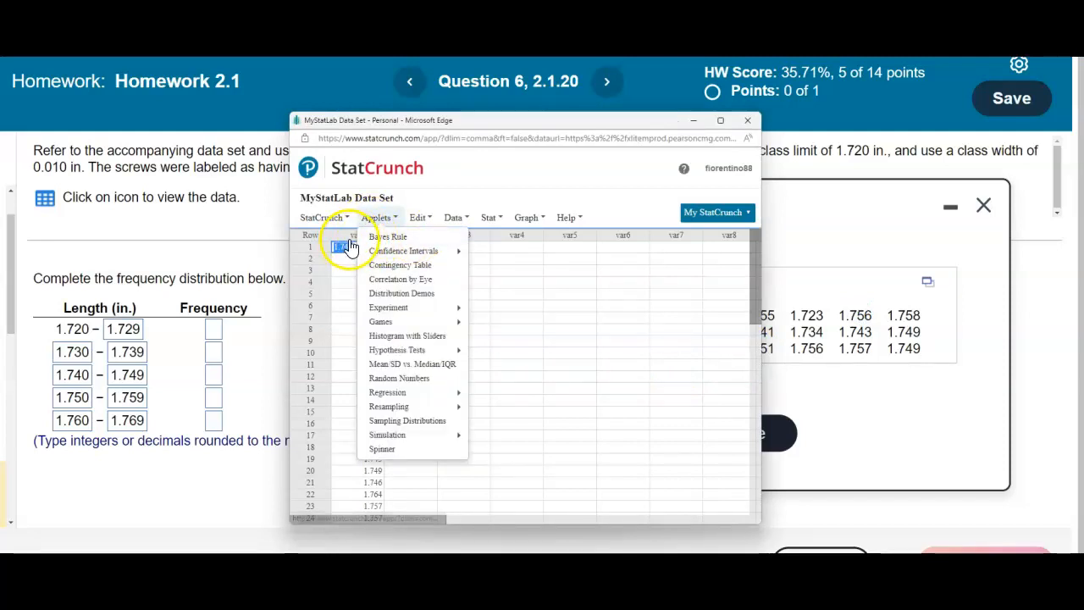
pyautogui.click(535, 317)
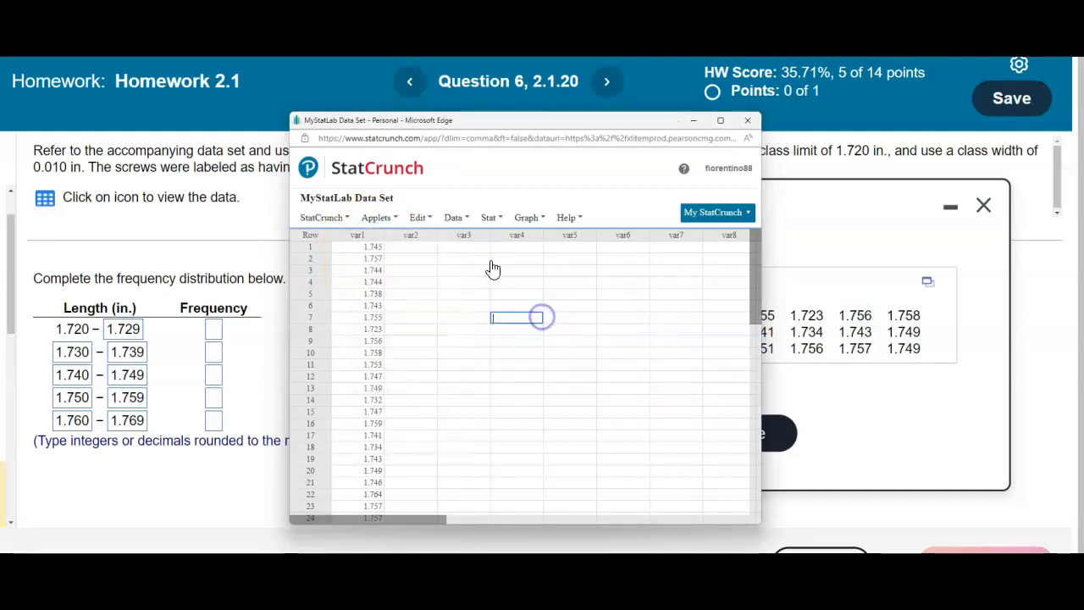
pyautogui.click(491, 219)
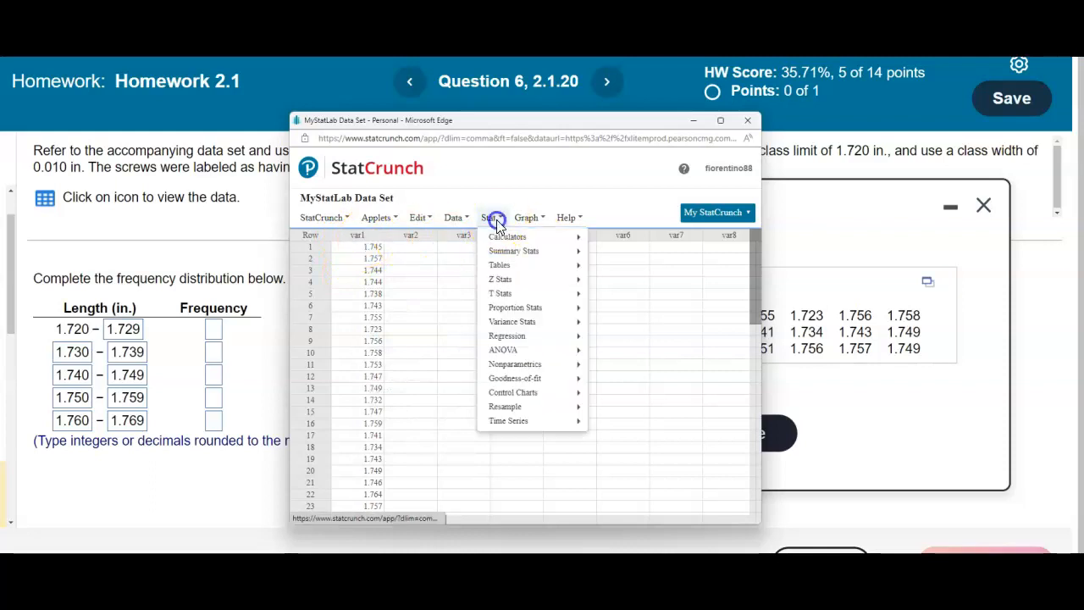
pyautogui.moveTo(513, 267)
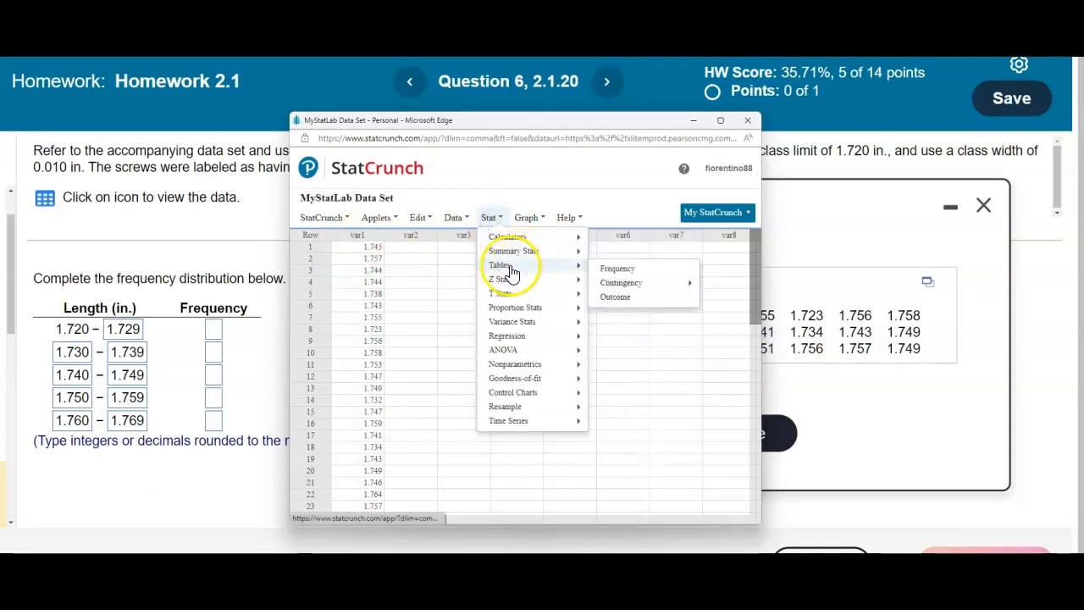
pyautogui.click(616, 269)
pyautogui.click(397, 201)
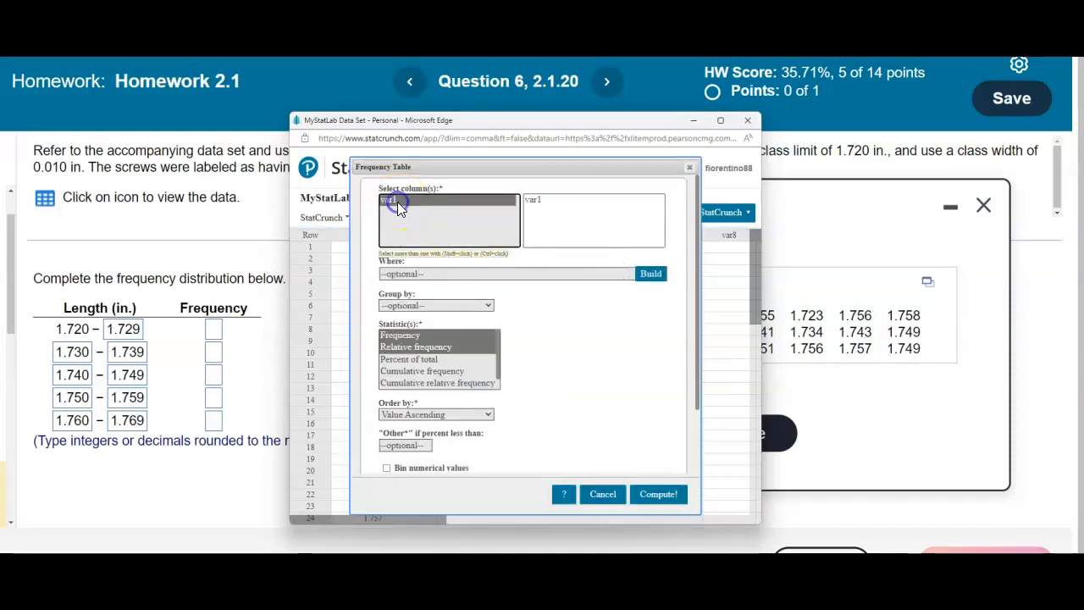
pyautogui.click(411, 336)
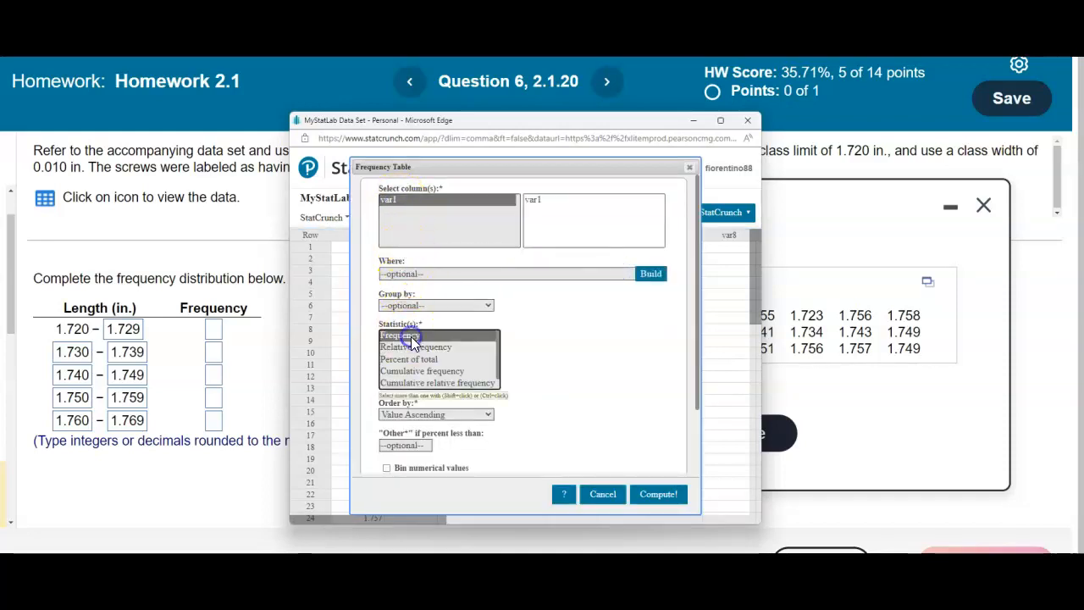
# Bin the numerical values in the frequency table, starting at 1.720 with a width of 0.010
pyautogui.moveTo(697, 392); pyautogui.dragTo(704, 460)
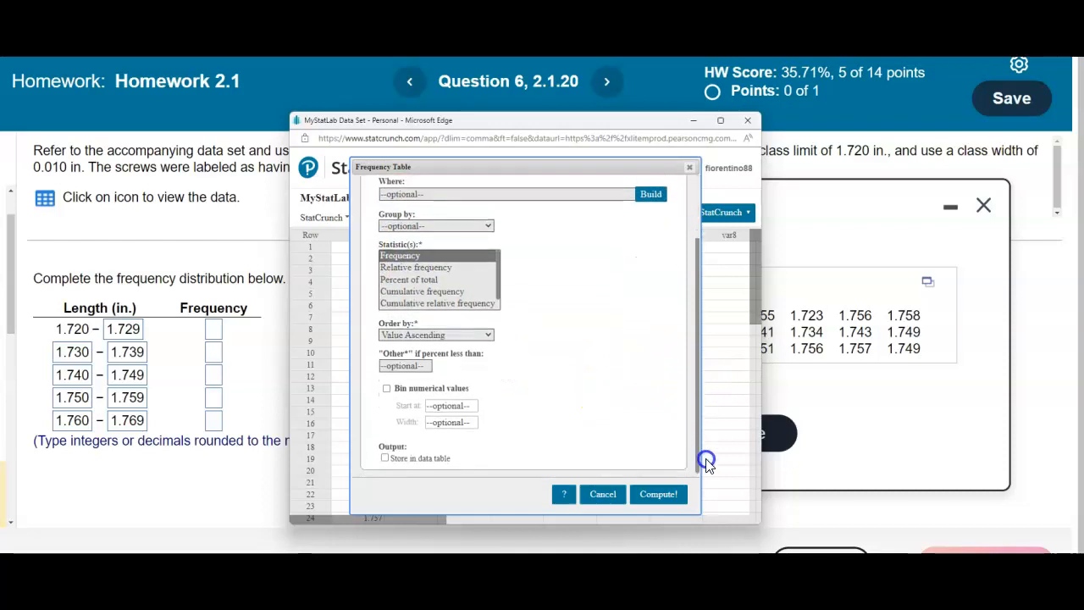
pyautogui.click(387, 389)
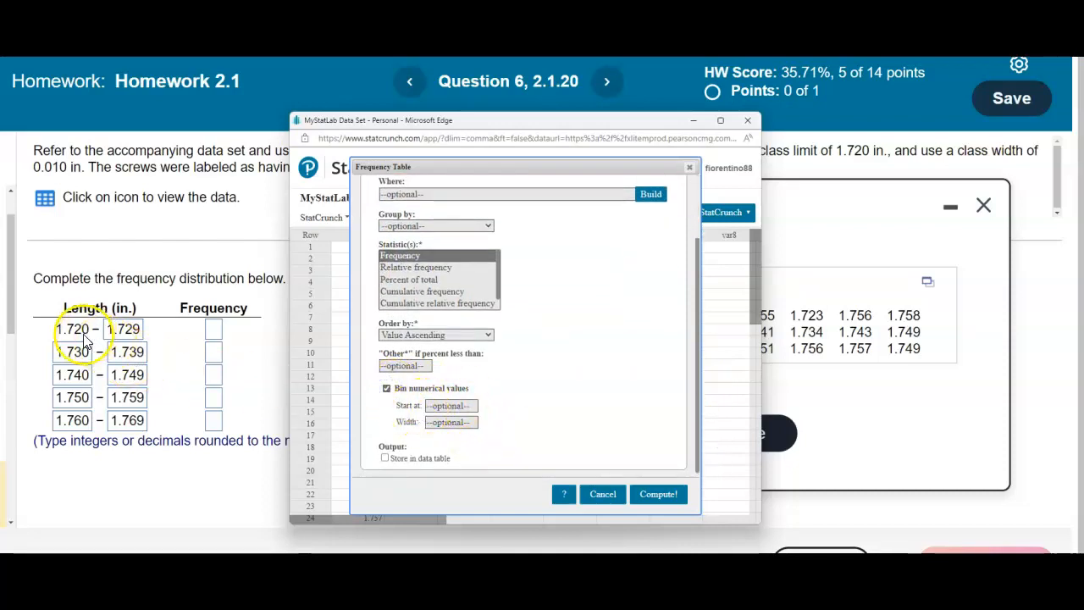
pyautogui.click(449, 406)
pyautogui.write('1.7')
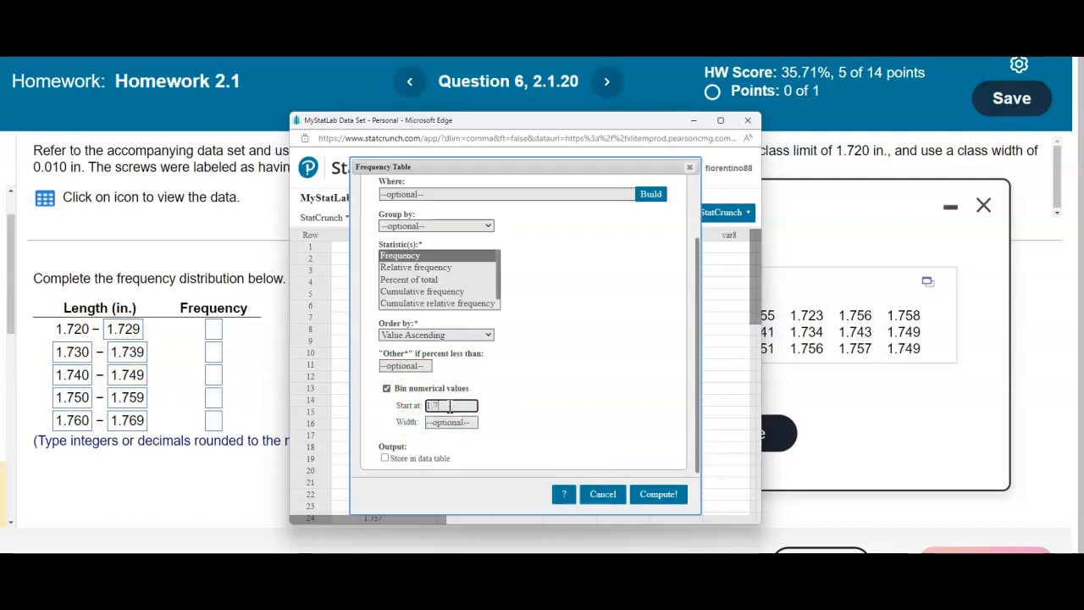
pyautogui.write('20')
pyautogui.click(447, 421)
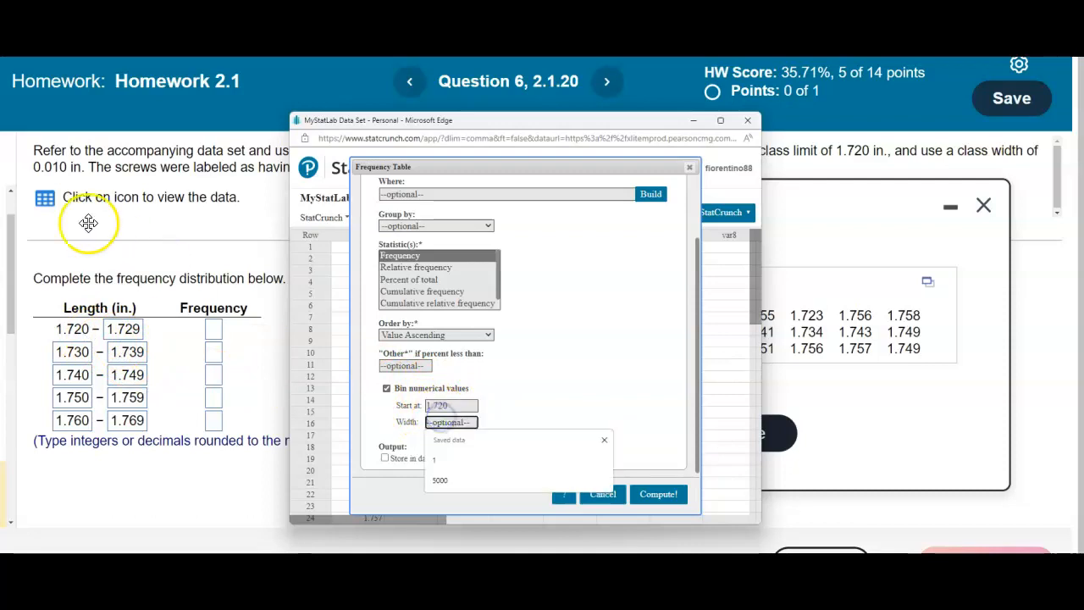
pyautogui.write('0.010')
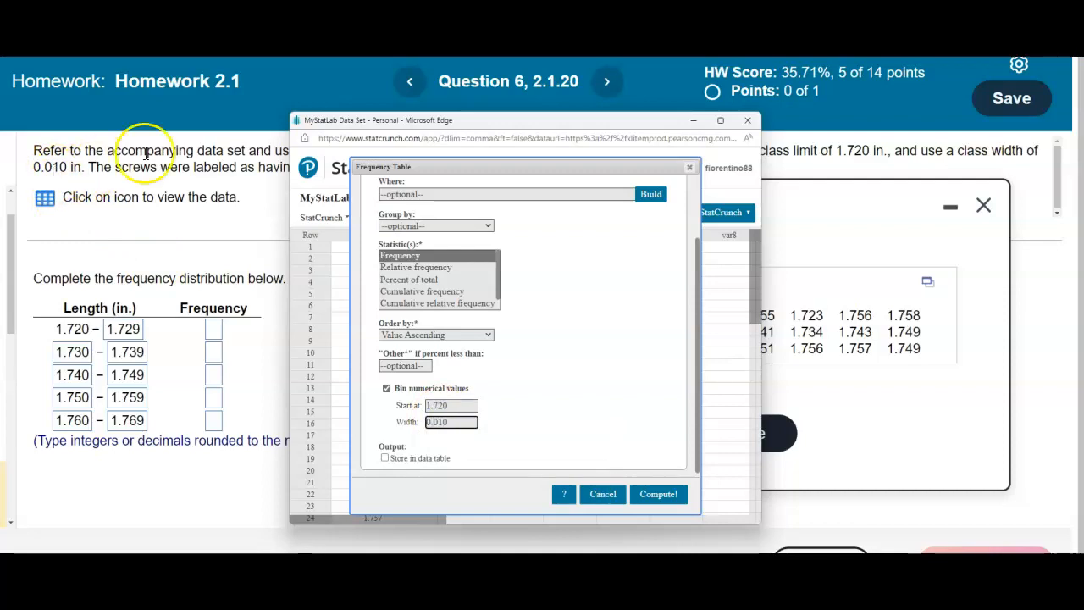
# Compute the frequency table and move its results close to the homework's frequency distribution
pyautogui.click(385, 457)
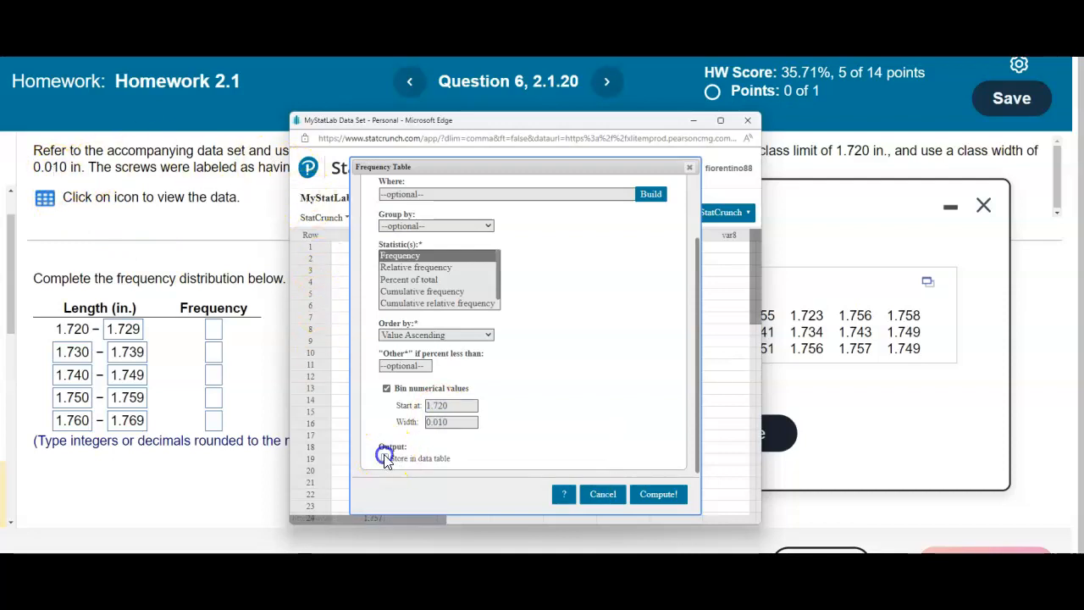
pyautogui.click(654, 495)
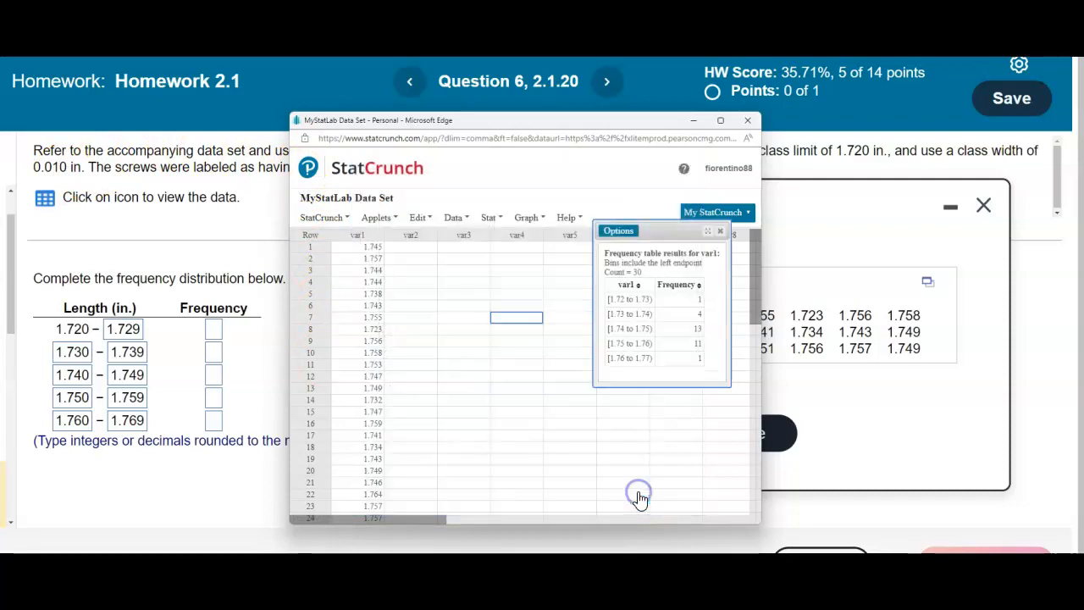
pyautogui.moveTo(677, 228); pyautogui.dragTo(297, 196)
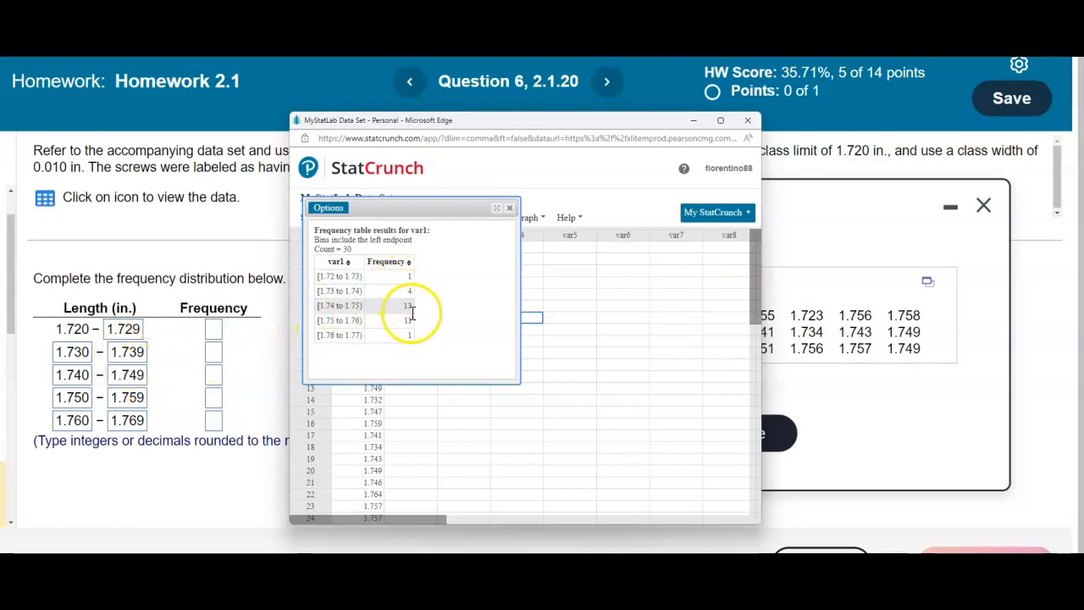
# Enter 1, 4, 13, 11 and 1 as the frequencies of the first through fifth classes in the homework question
pyautogui.click(215, 332)
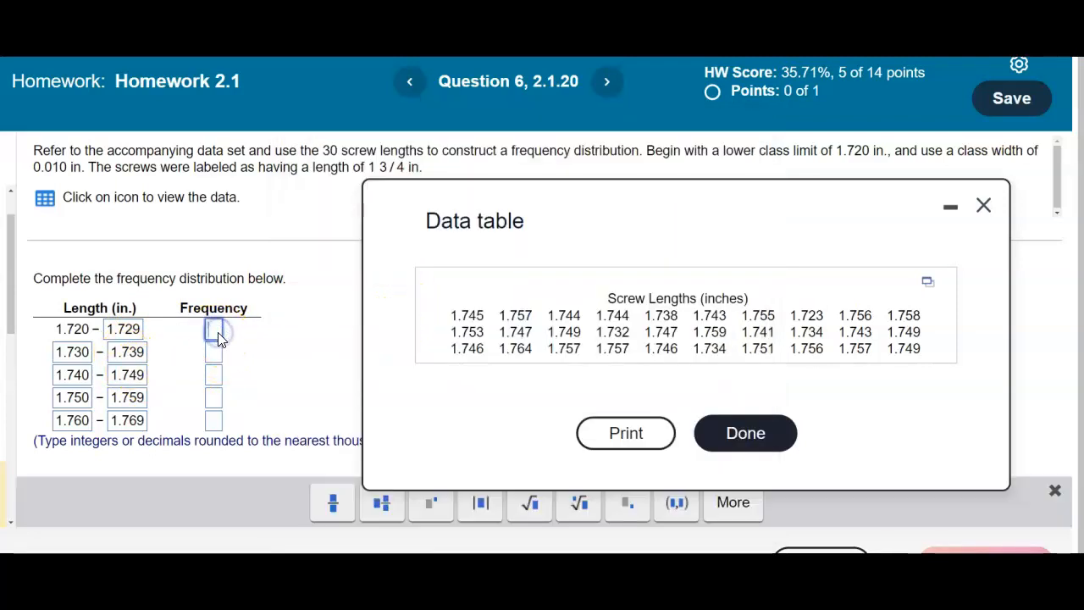
pyautogui.click(215, 340)
pyautogui.click(213, 353)
pyautogui.write('4')
pyautogui.write('13')
pyautogui.click(217, 403)
pyautogui.write('11')
pyautogui.click(211, 418)
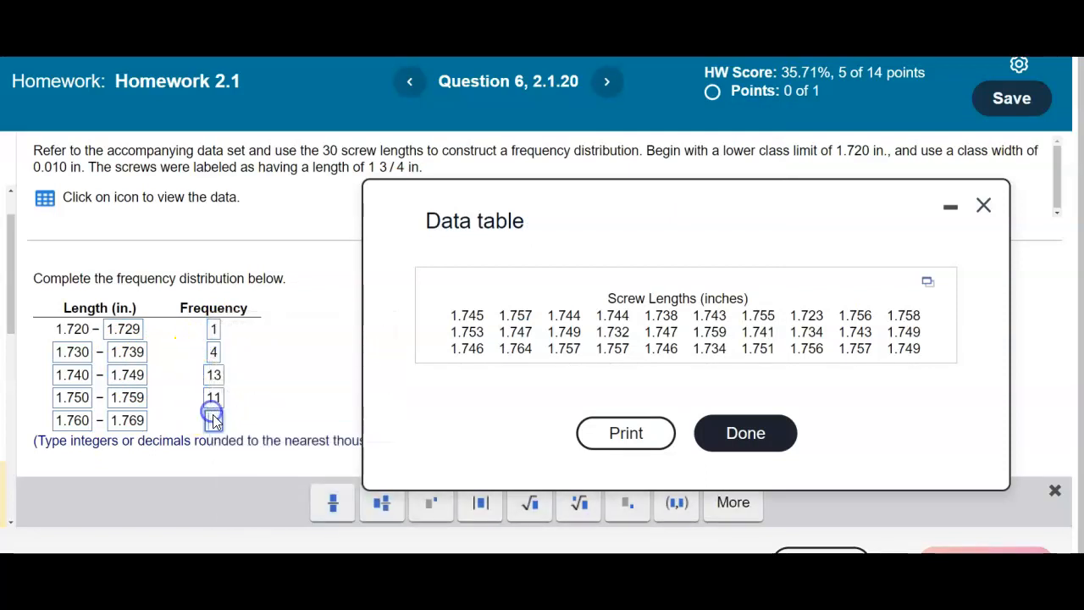
pyautogui.write('1')
# Close the screw length data table and submit the completed frequency distribution for checking
pyautogui.click(741, 433)
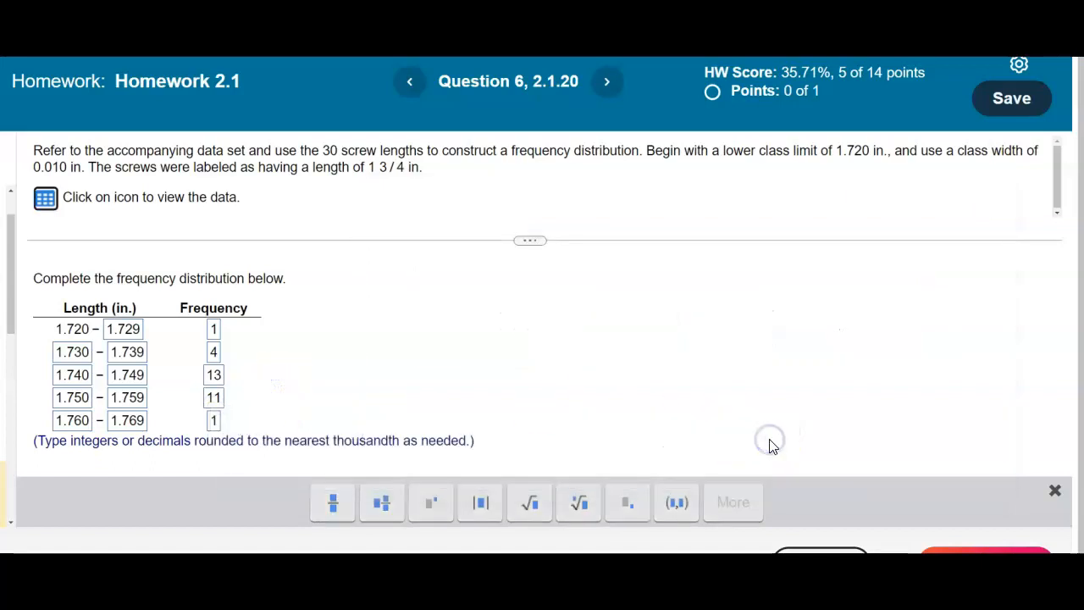
pyautogui.click(985, 550)
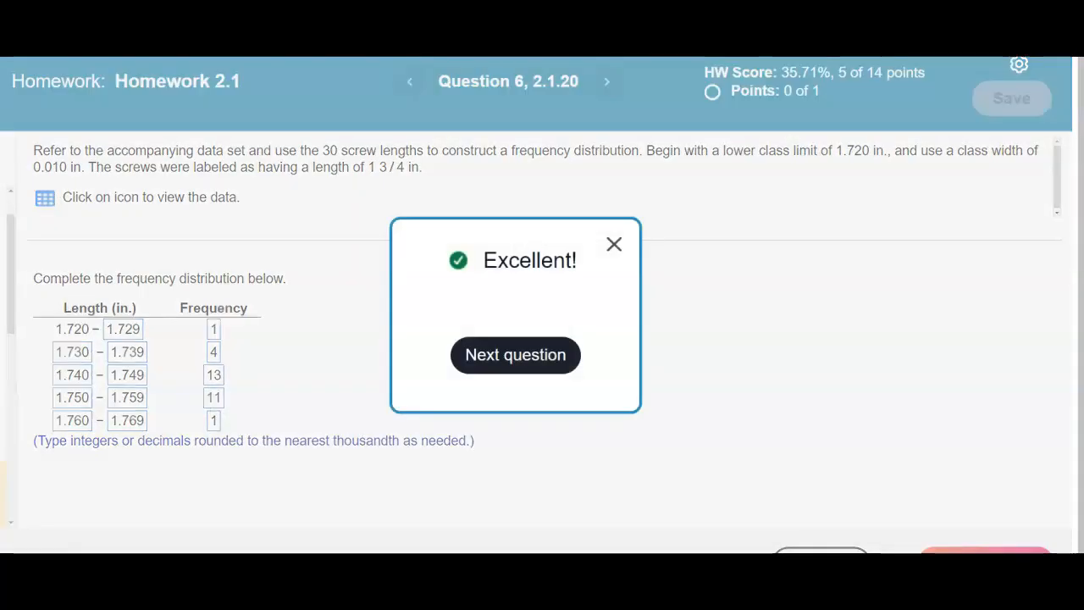
pyautogui.click(615, 246)
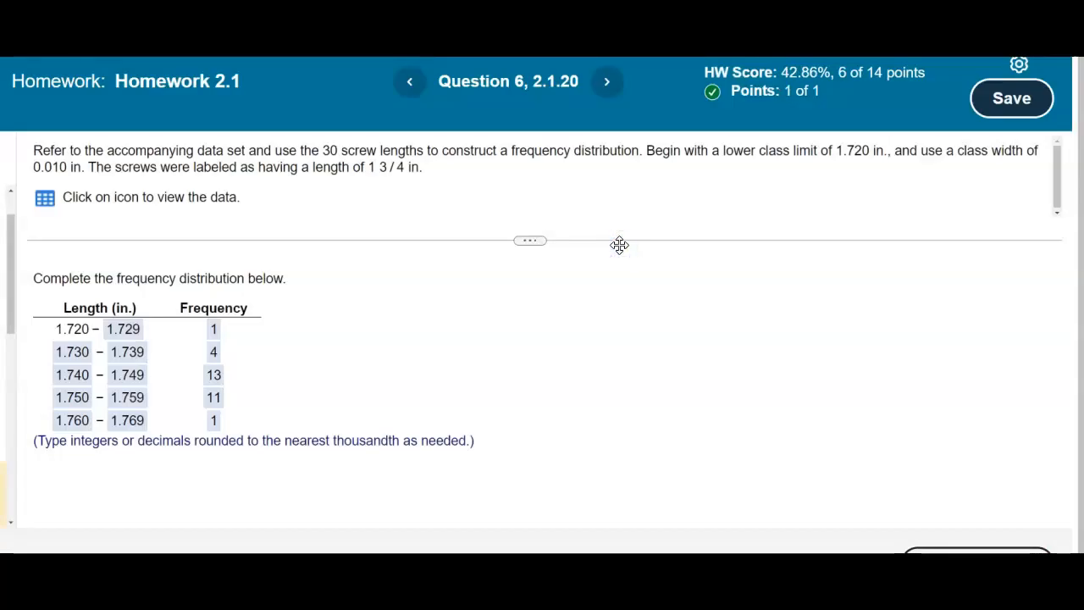